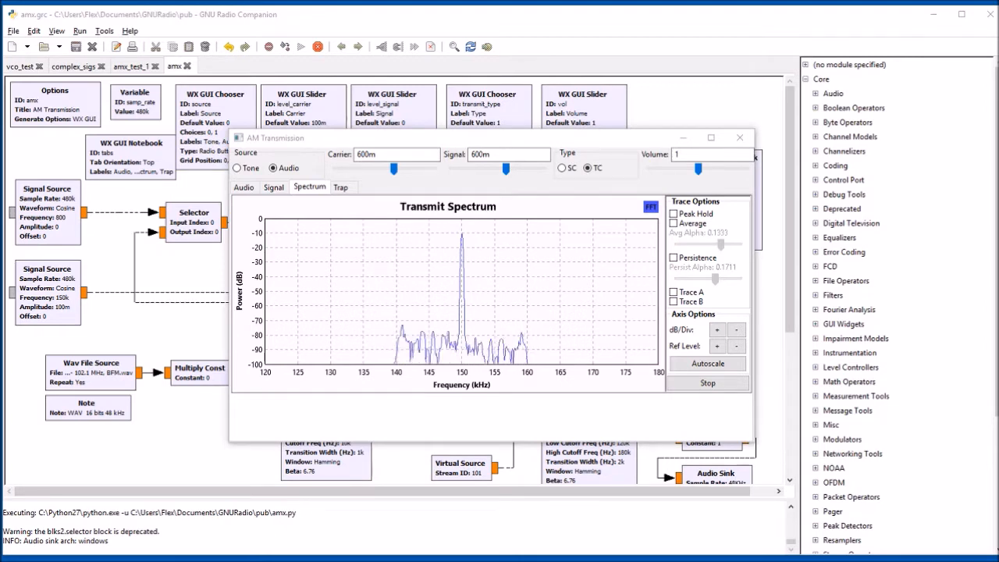
click(256, 191)
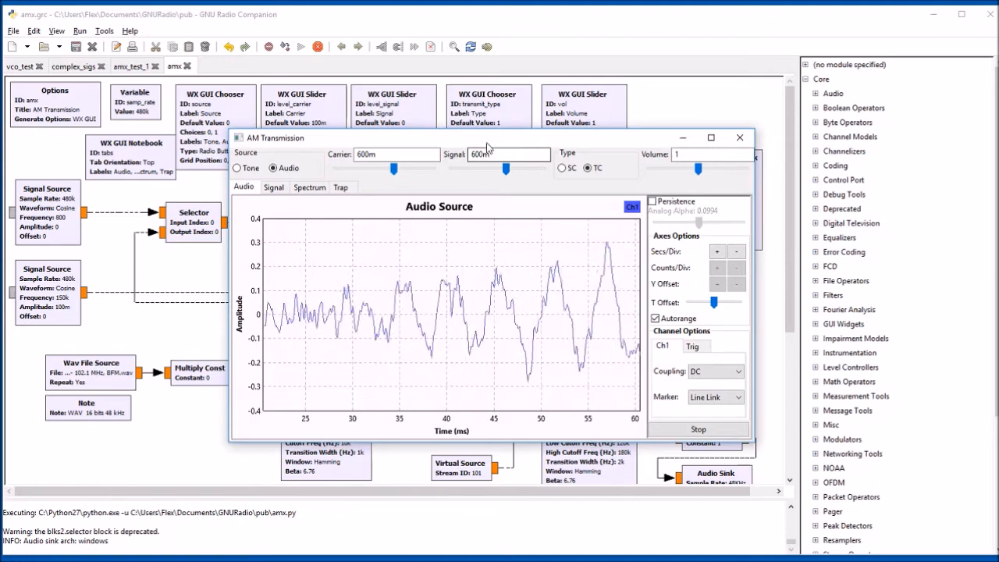
click(273, 188)
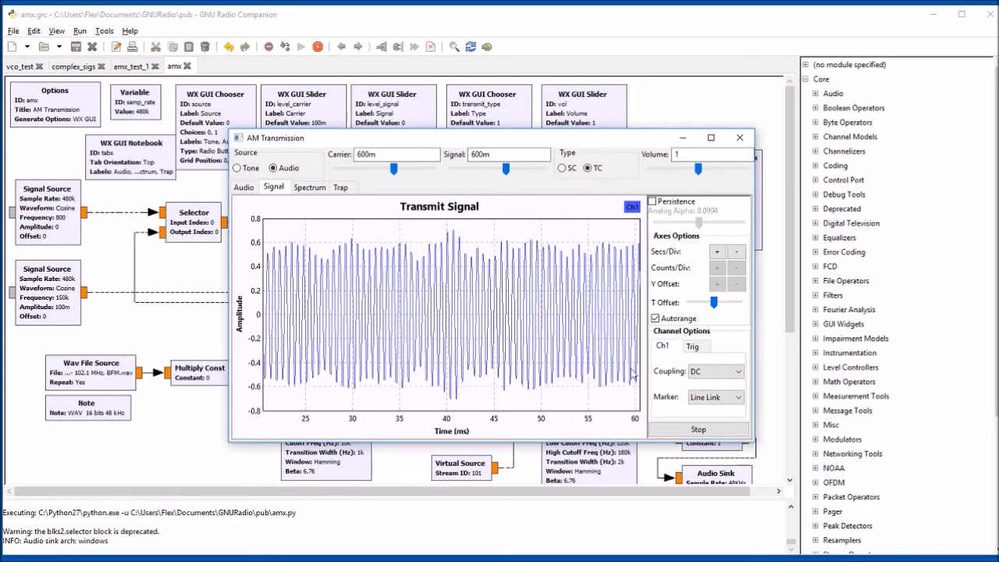
click(309, 187)
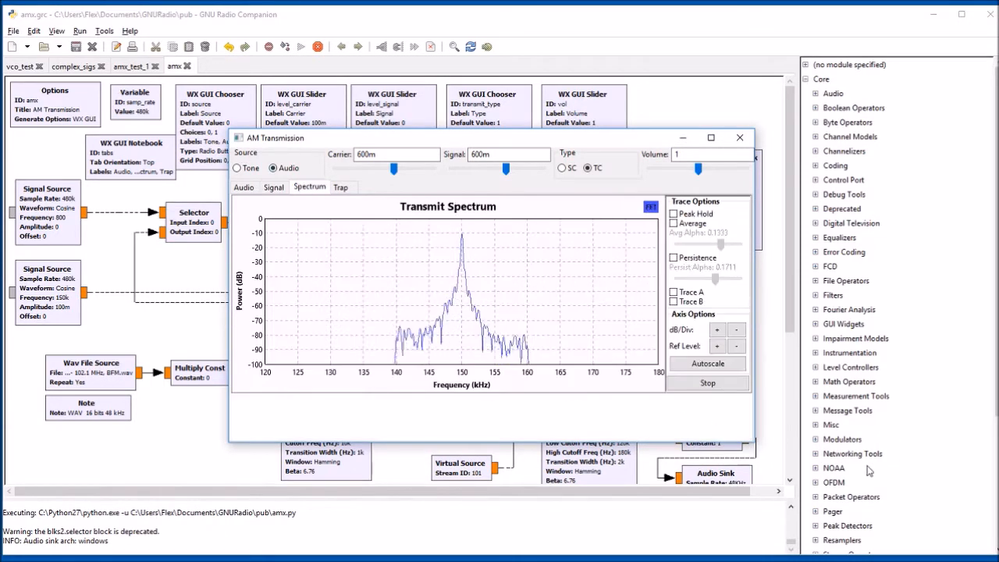
click(741, 367)
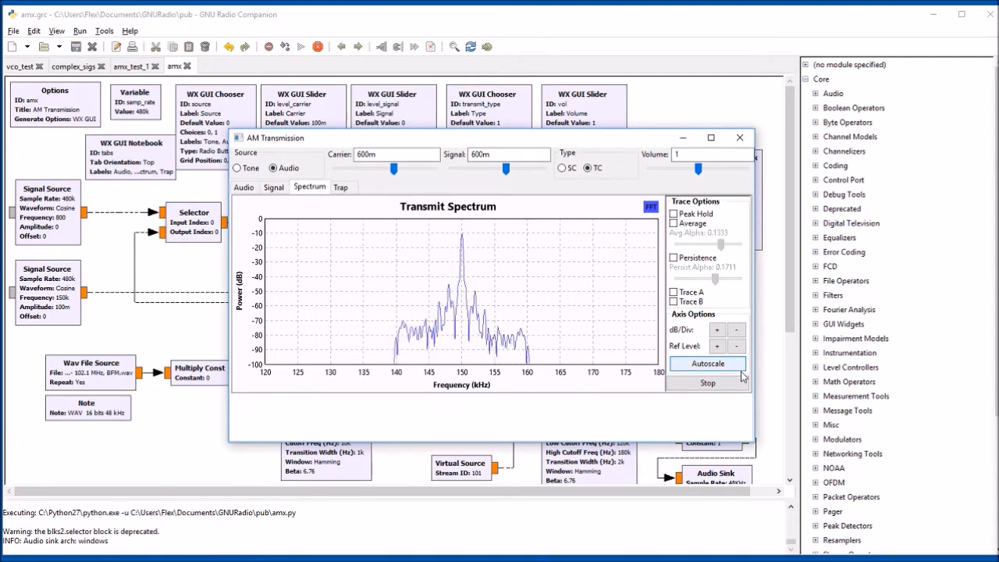
click(340, 187)
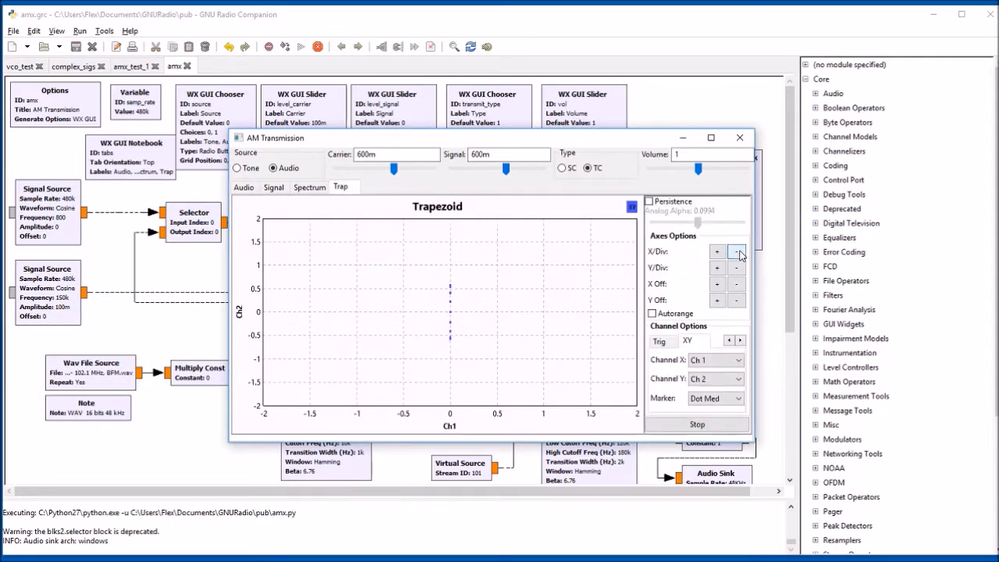
- Zoom the trapezoid plot in on both its horizontal and vertical axes
click(736, 252)
click(737, 252)
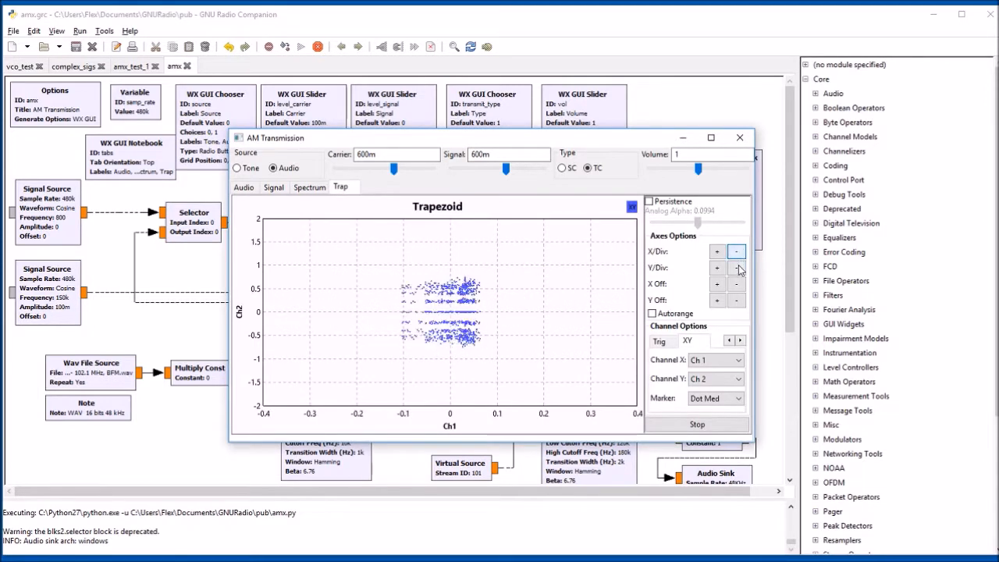
click(737, 267)
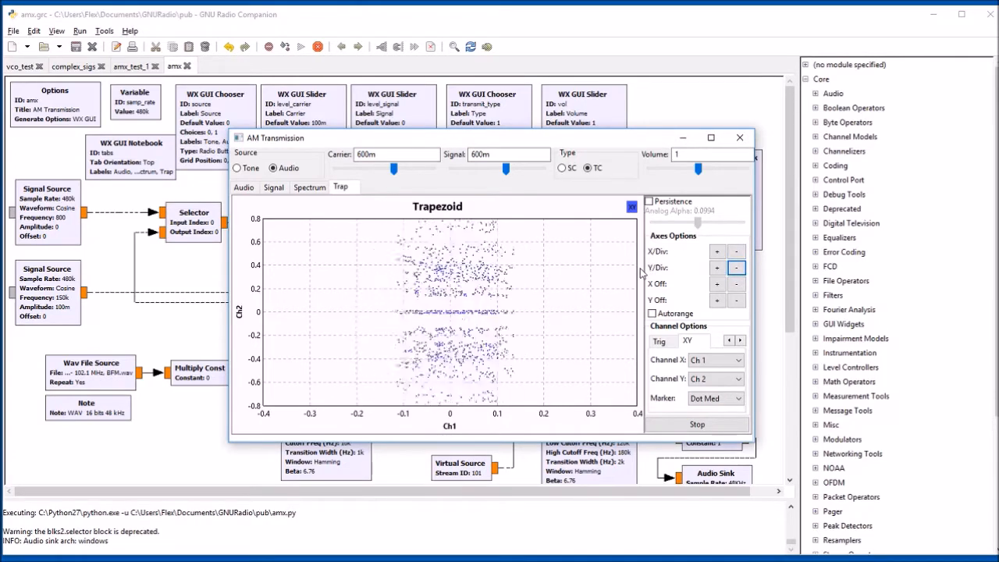
- Switch the modulating source to Tone and raise the signal level to 1
click(238, 169)
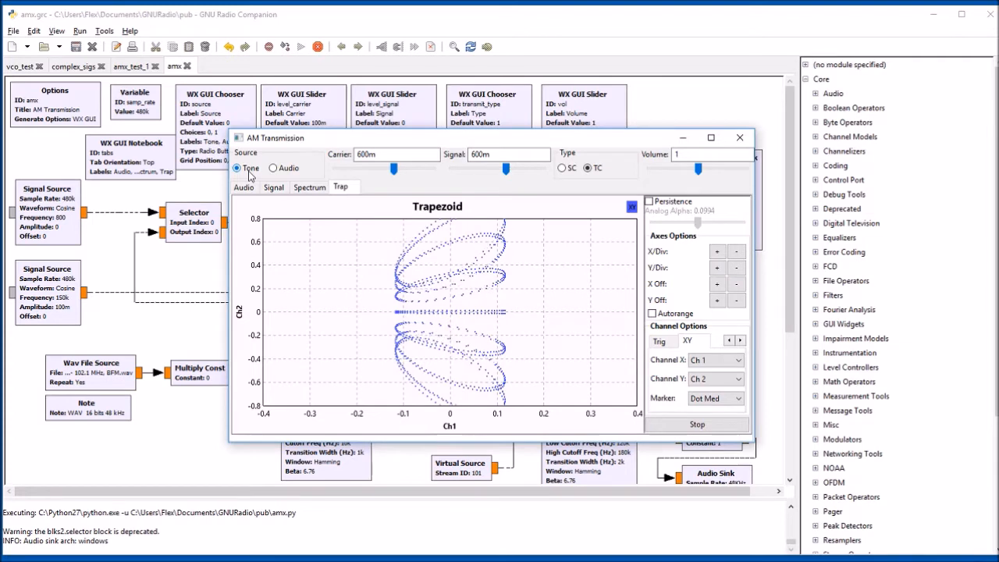
drag(505, 169, 543, 170)
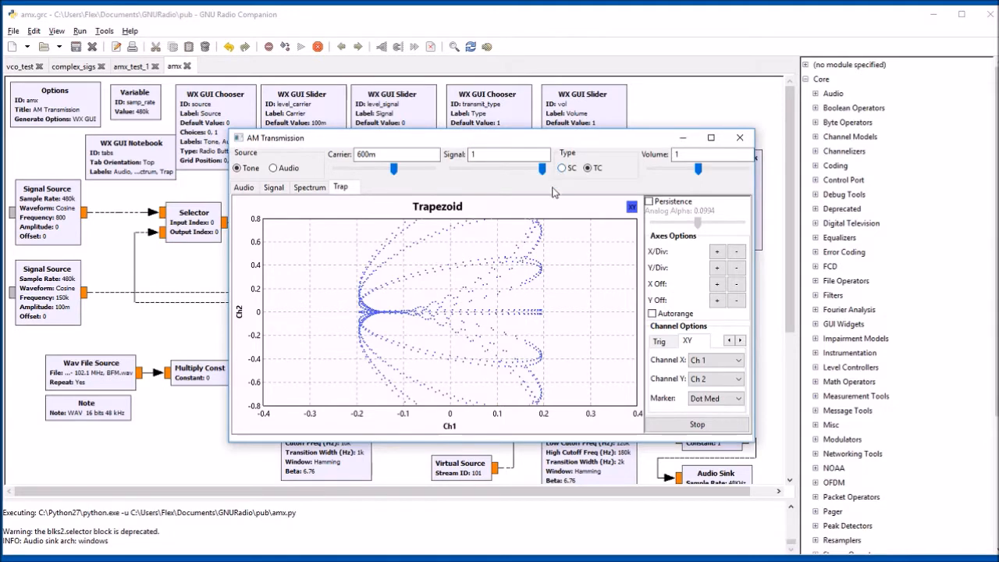
mouse_move(543, 169)
mouse_down()
mouse_move(511, 170)
mouse_move(543, 168)
mouse_up()
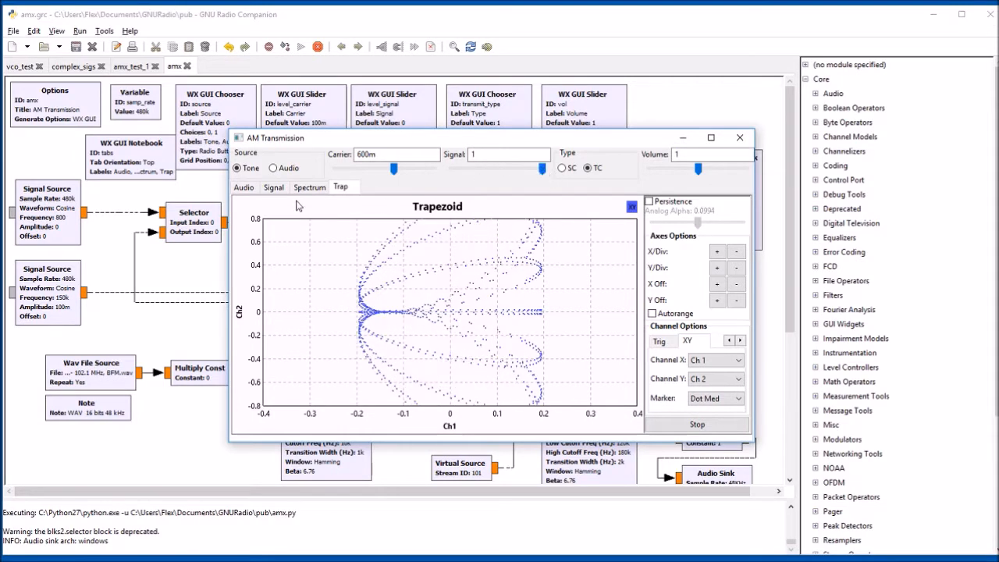
- Check the audio waveform with signal at 900m, then show the transmitted signal
click(243, 187)
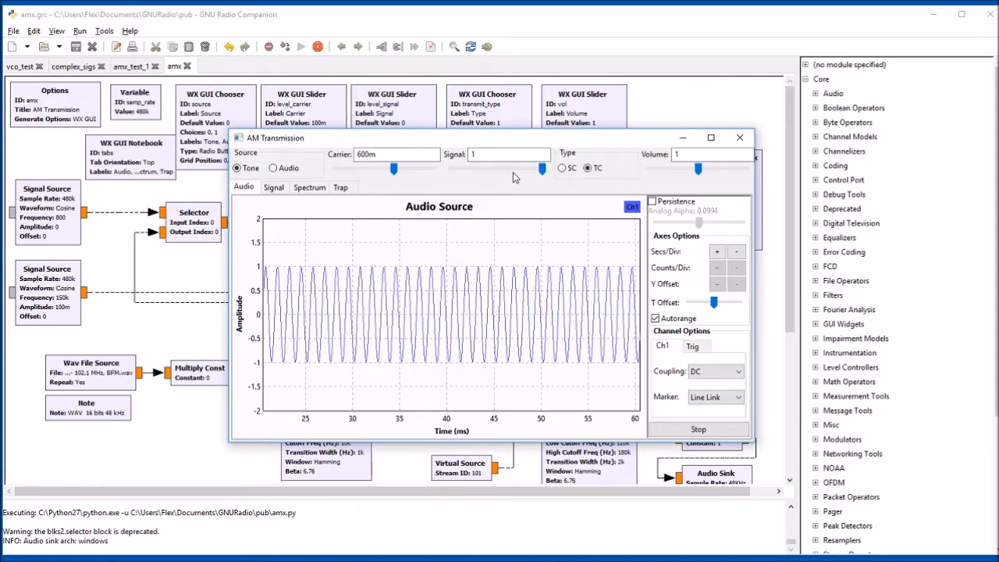
mouse_move(542, 169)
mouse_down()
mouse_move(452, 169)
mouse_move(533, 168)
mouse_up()
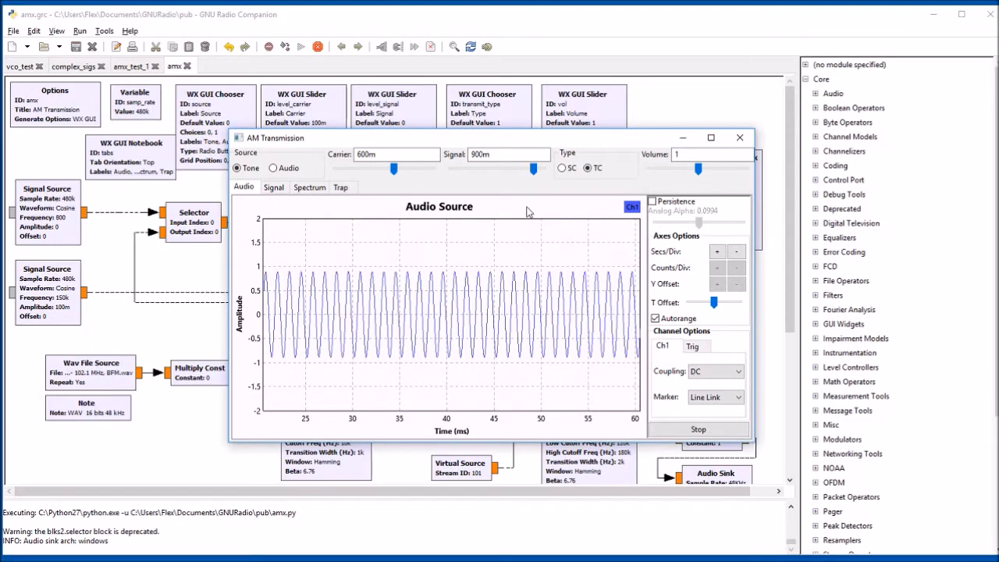
click(273, 187)
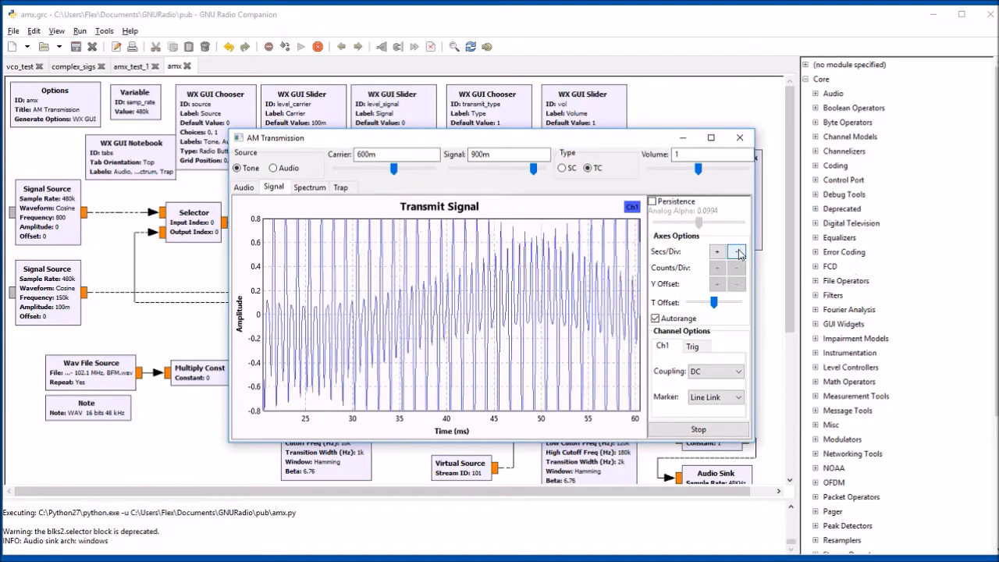
- Shorten the scope time span to a few milliseconds of signal
click(736, 252)
click(736, 251)
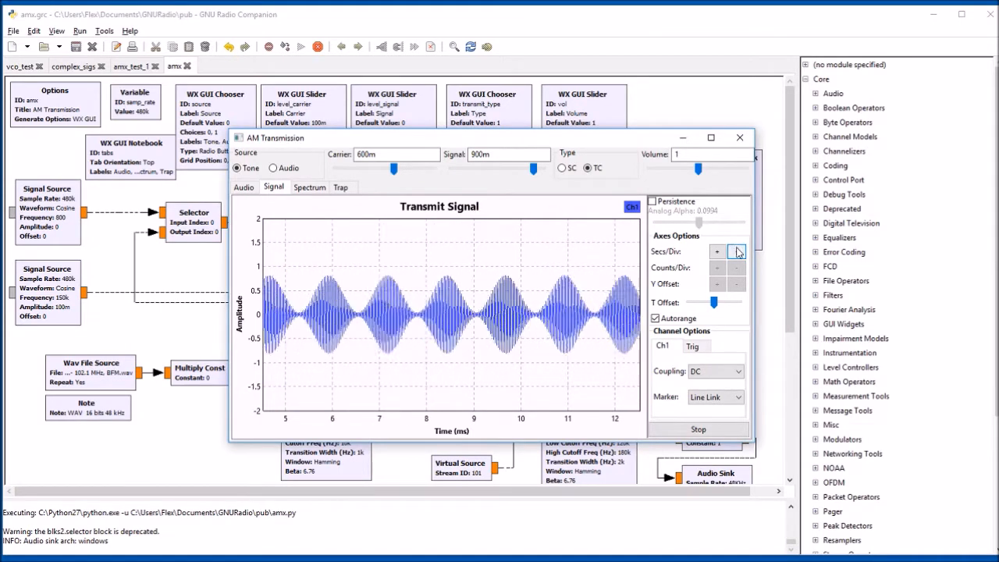
click(737, 251)
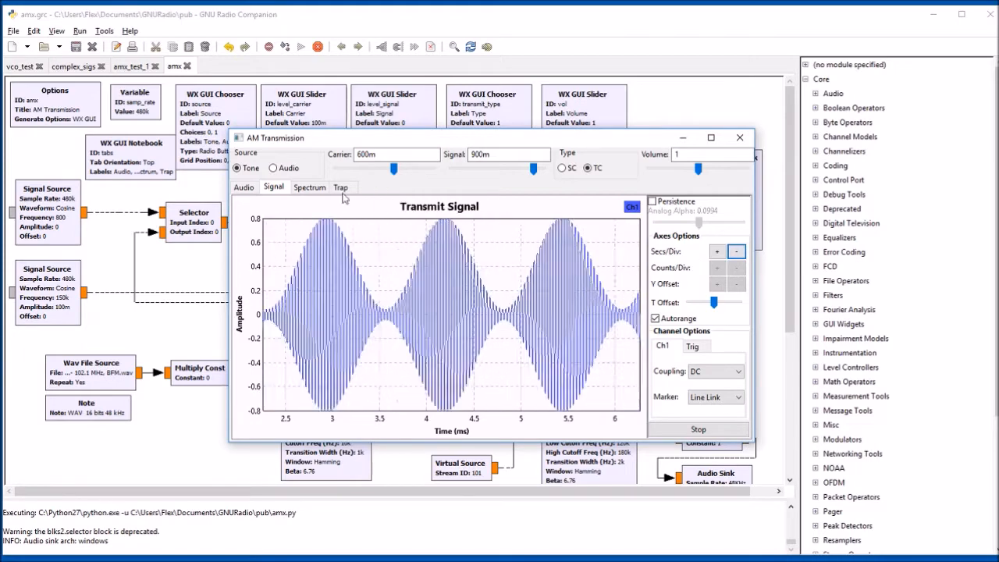
- Raise the carrier to 1, bring the signal level back up, and show the transmit spectrum
drag(393, 169, 433, 168)
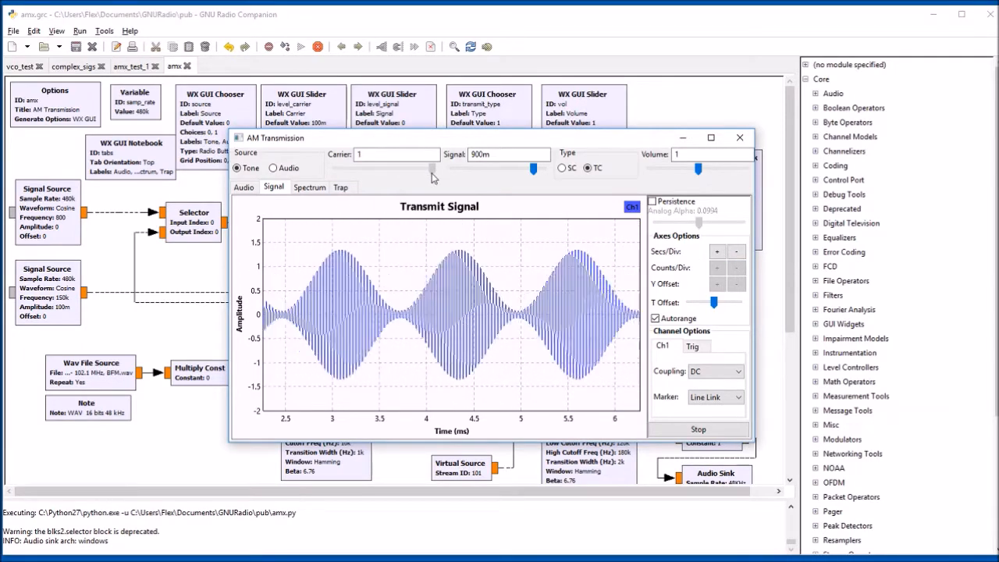
click(525, 170)
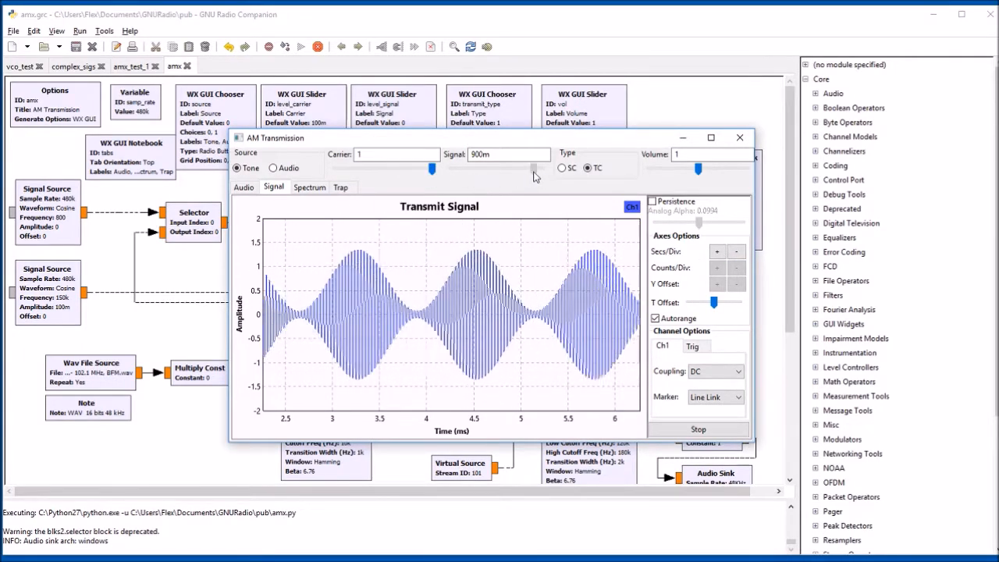
mouse_move(525, 170)
mouse_down()
mouse_move(468, 173)
mouse_move(542, 170)
mouse_up()
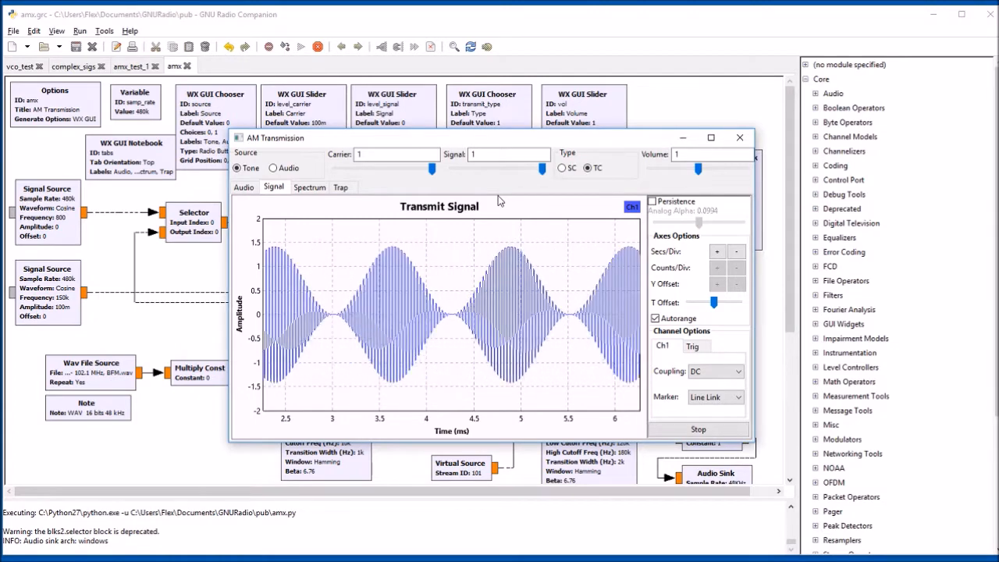
click(308, 187)
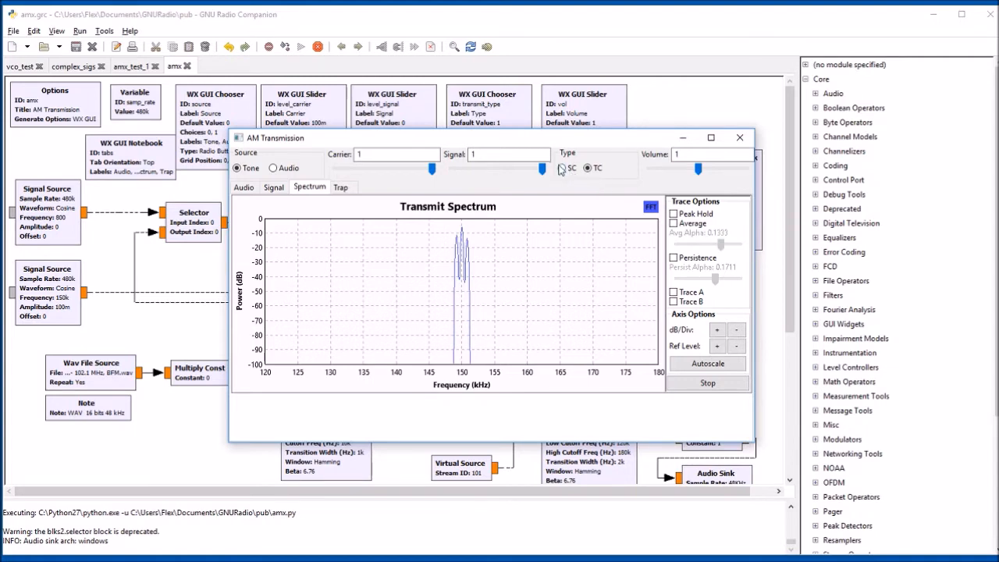
- Try suppressed-carrier, return to transmitted-carrier modulation, and turn the volume down to 0
click(562, 168)
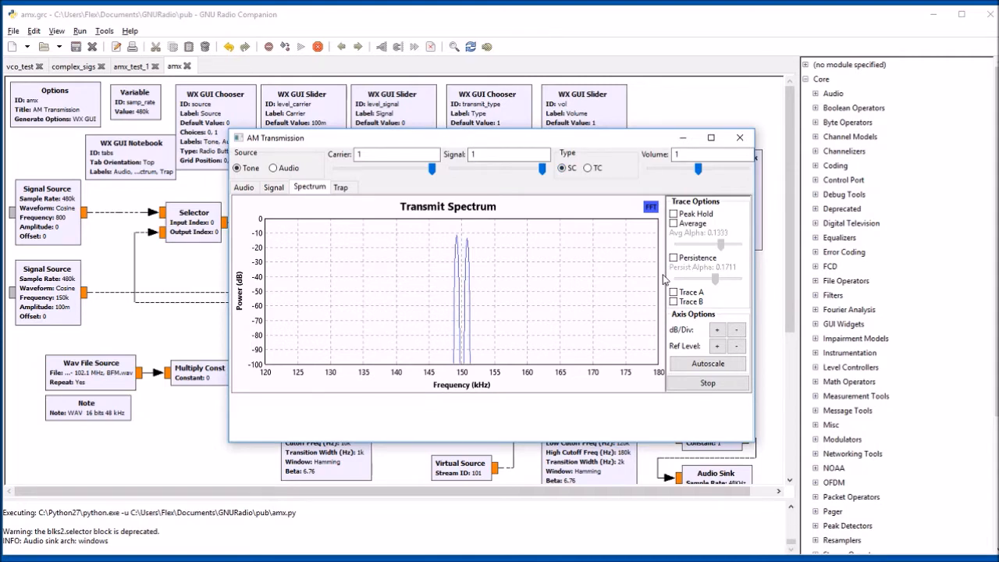
click(589, 168)
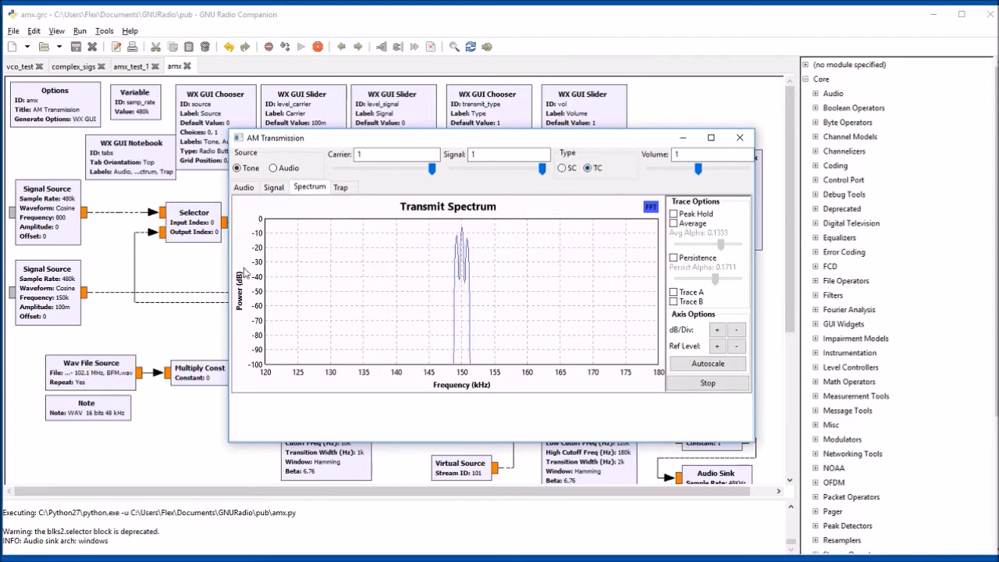
drag(697, 168, 647, 170)
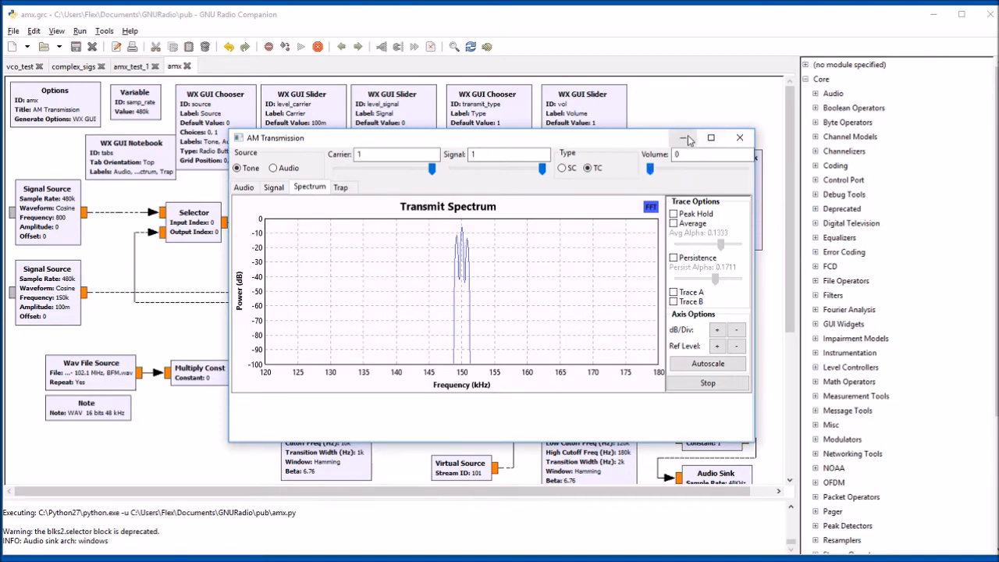
- Minimize the AM Transmission window and open the 150 kHz carrier Signal Source properties
click(688, 138)
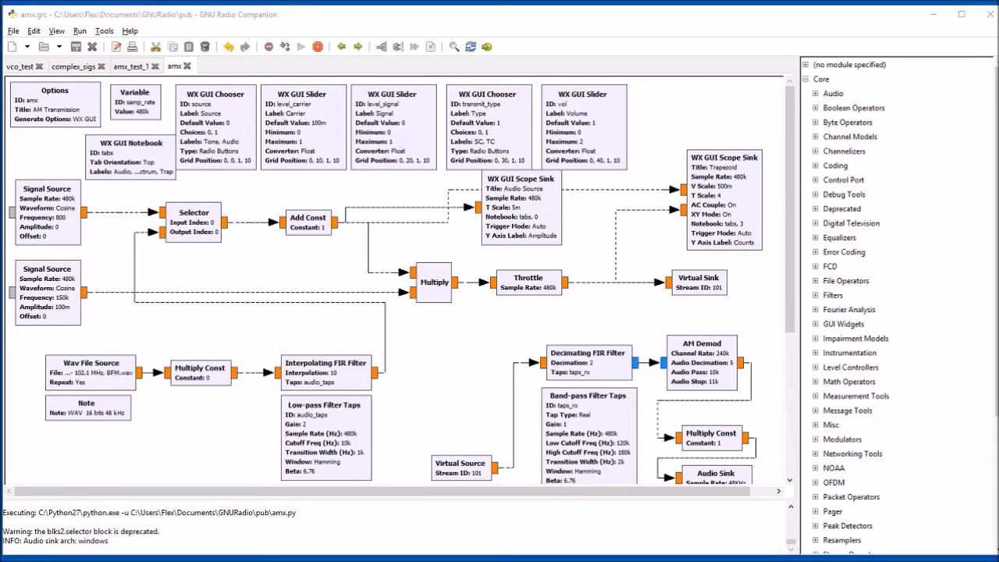
double_click(46, 292)
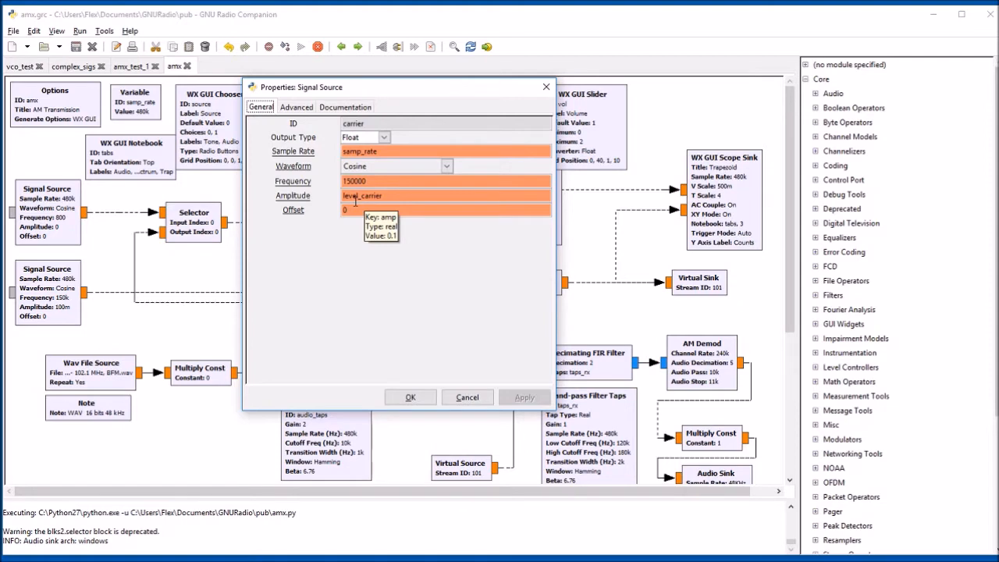
- Cancel the carrier Signal Source properties dialog without changes
click(468, 398)
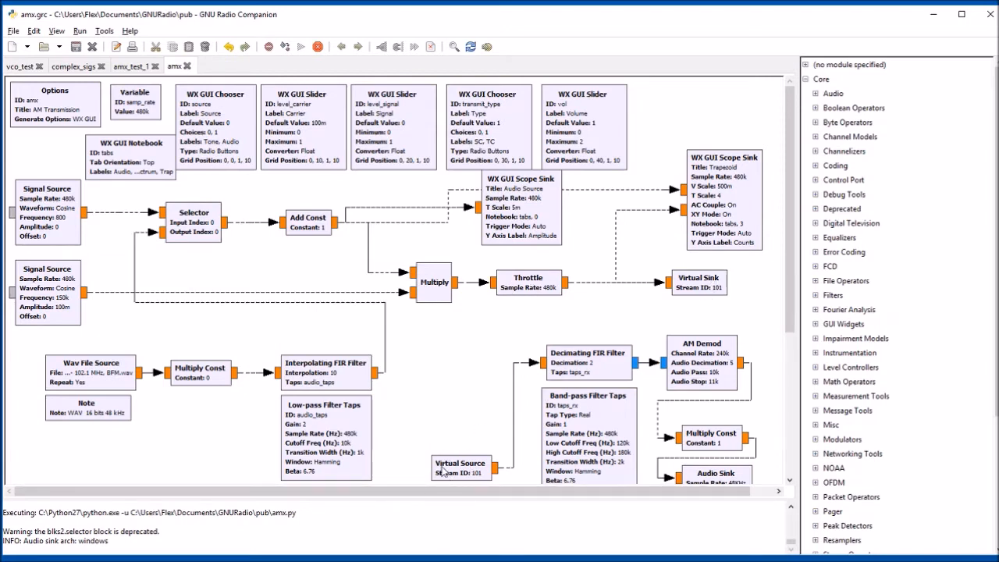
drag(459, 467, 462, 467)
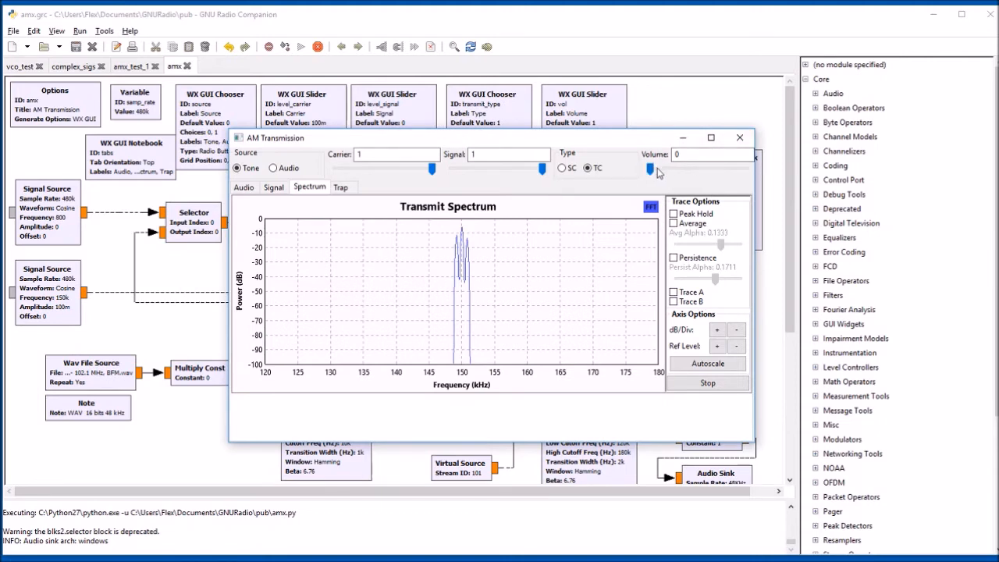
- Turn the volume up to 1 and view the audio then transmitted AM waveforms
drag(651, 169, 682, 171)
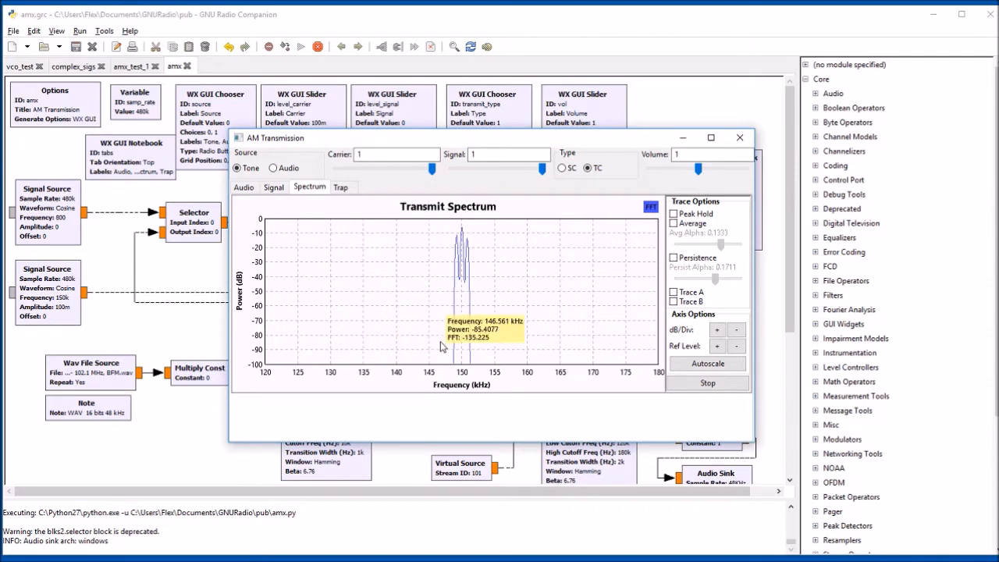
click(244, 187)
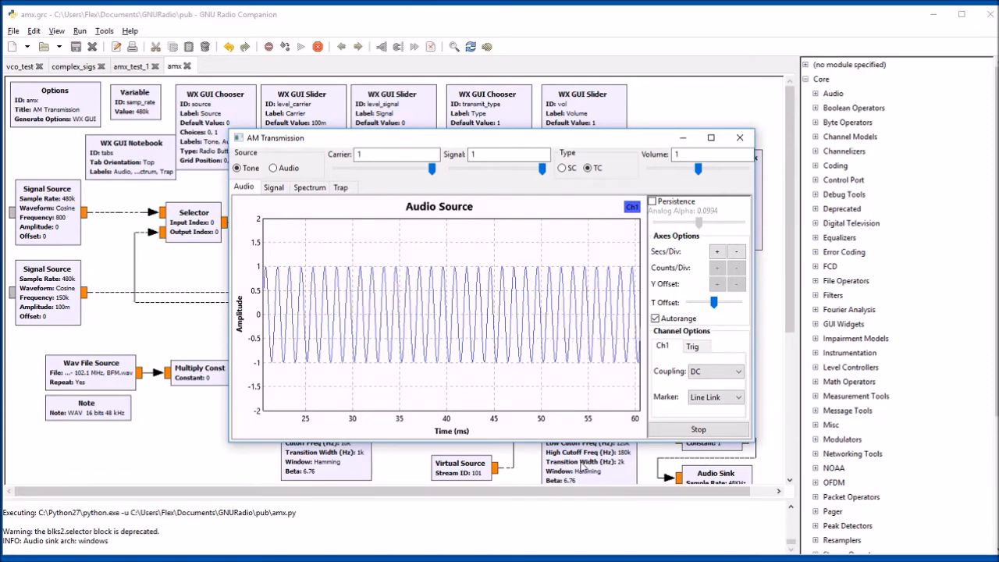
click(274, 188)
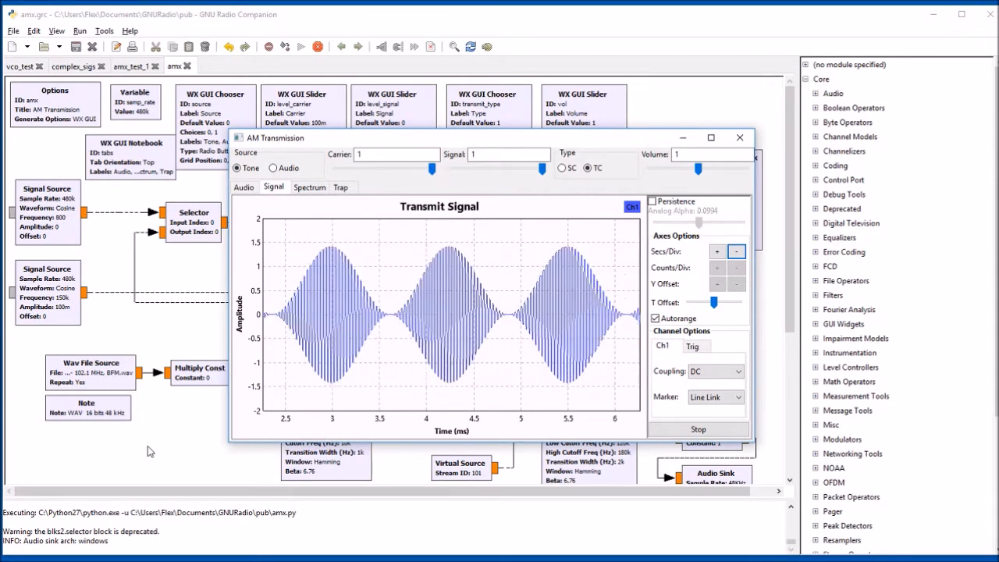
- Adjust Secs/Div so the tone envelope spans roughly 2.5–6 ms
click(717, 252)
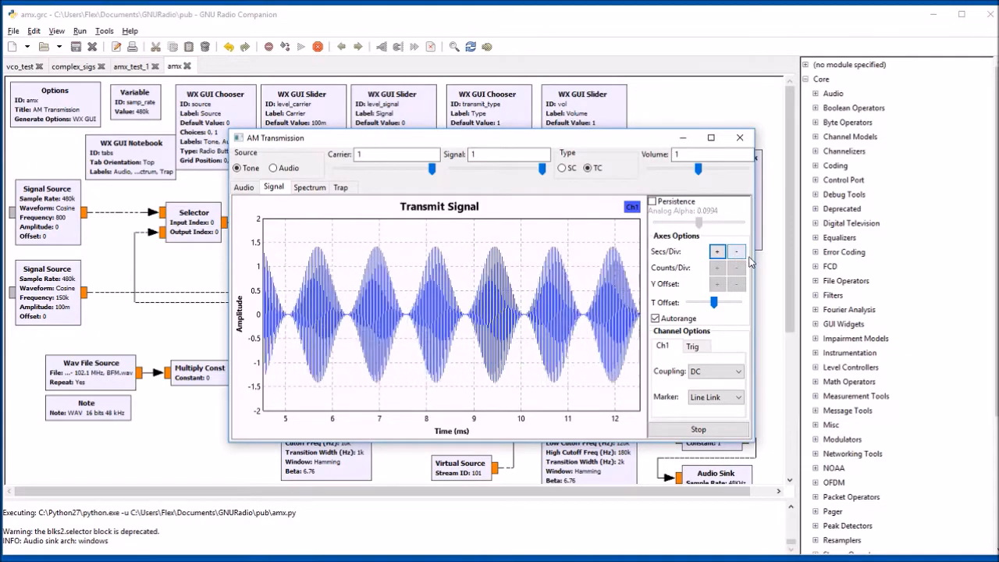
click(736, 252)
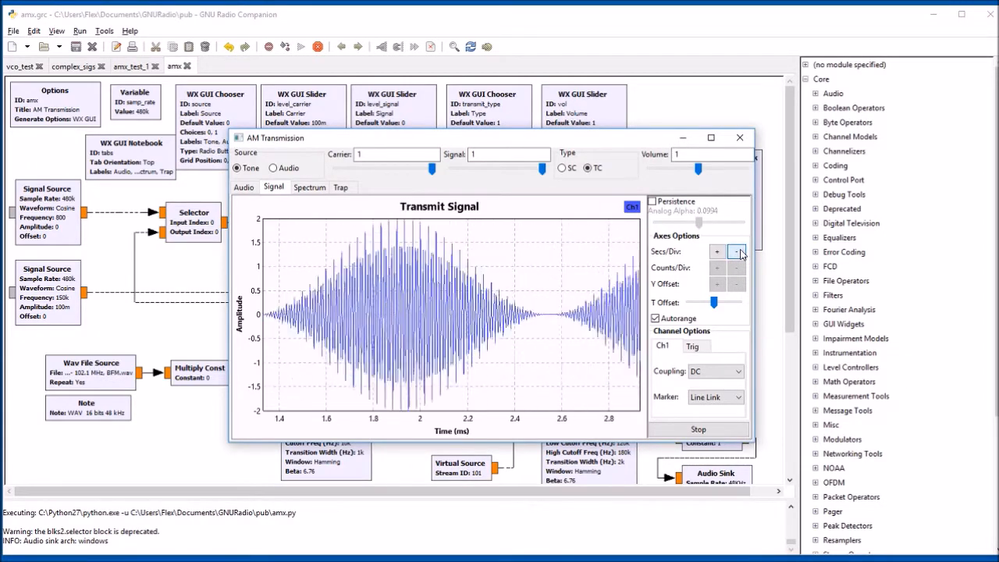
click(737, 252)
click(717, 252)
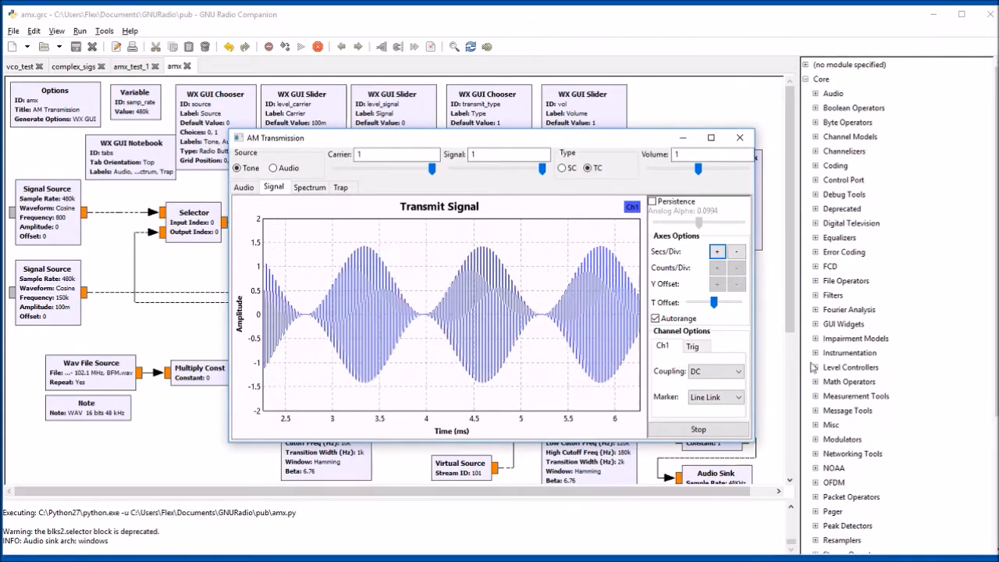
- On the transmit spectrum, lower the signal level to 900m and the carrier to 800m
click(310, 187)
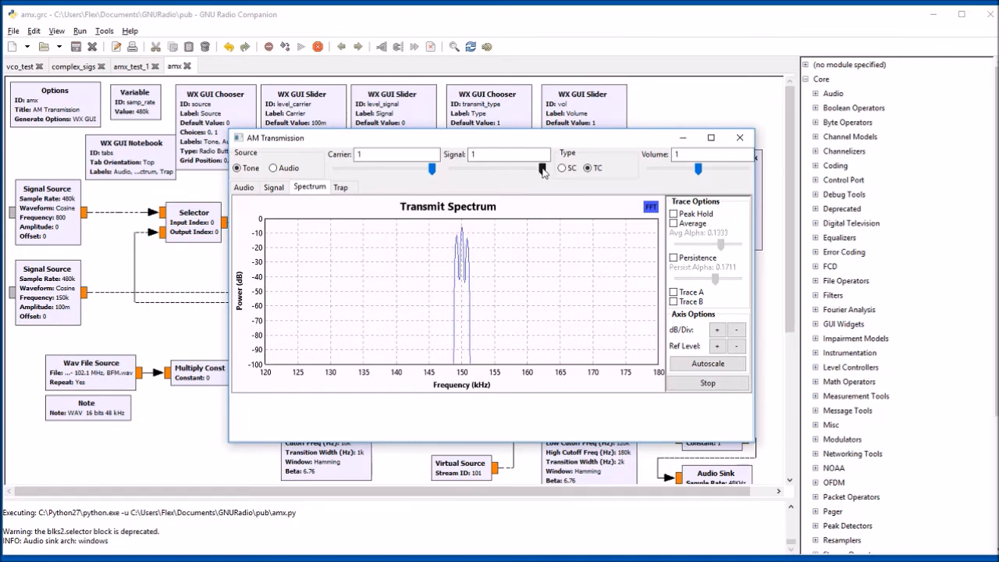
mouse_move(544, 169)
mouse_down()
mouse_move(477, 169)
mouse_move(533, 169)
mouse_up()
mouse_move(431, 169)
mouse_down()
mouse_move(353, 170)
mouse_move(412, 170)
mouse_up()
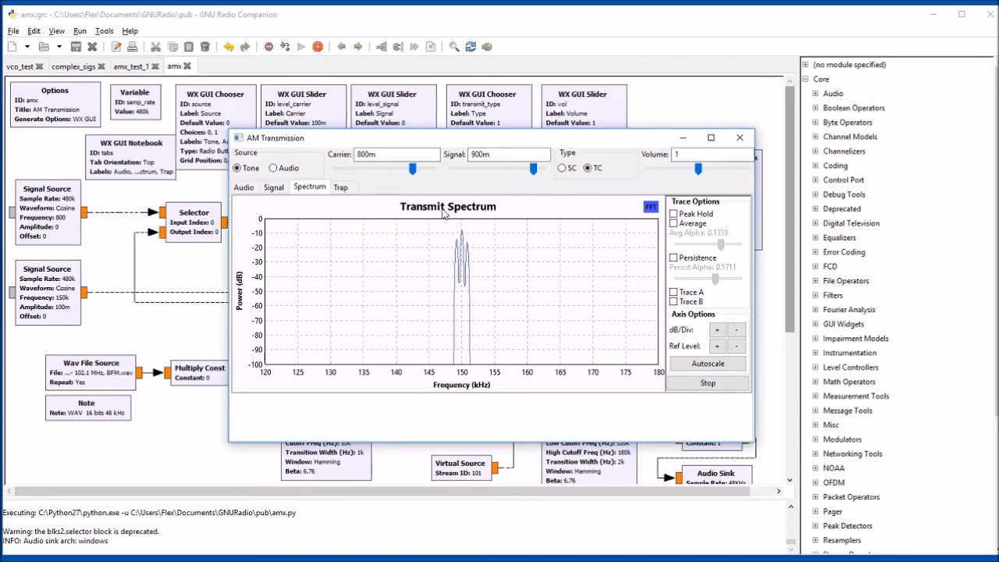
- Try suppressed-carrier mode on the transmitted waveform, then return to transmitted carrier
click(562, 168)
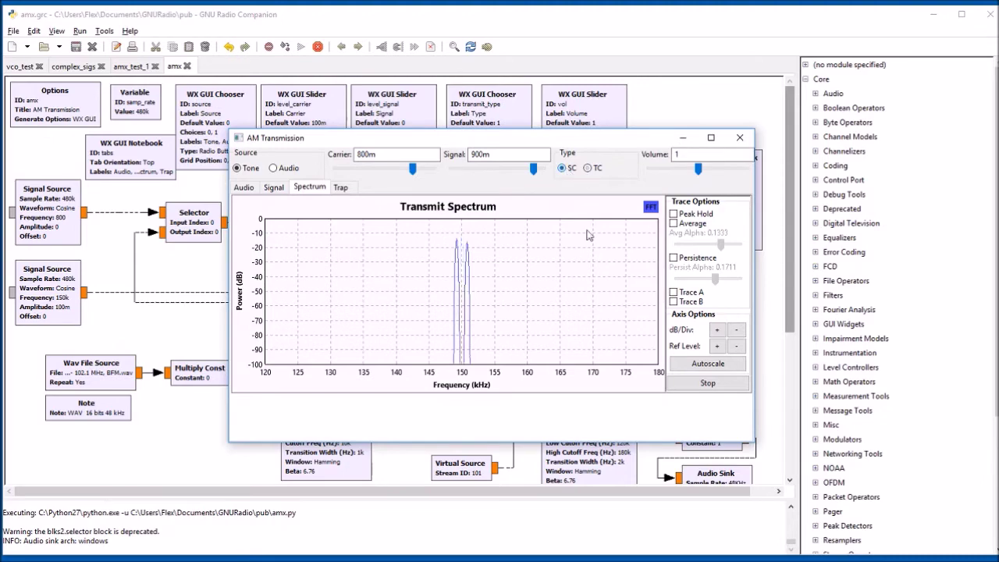
click(273, 188)
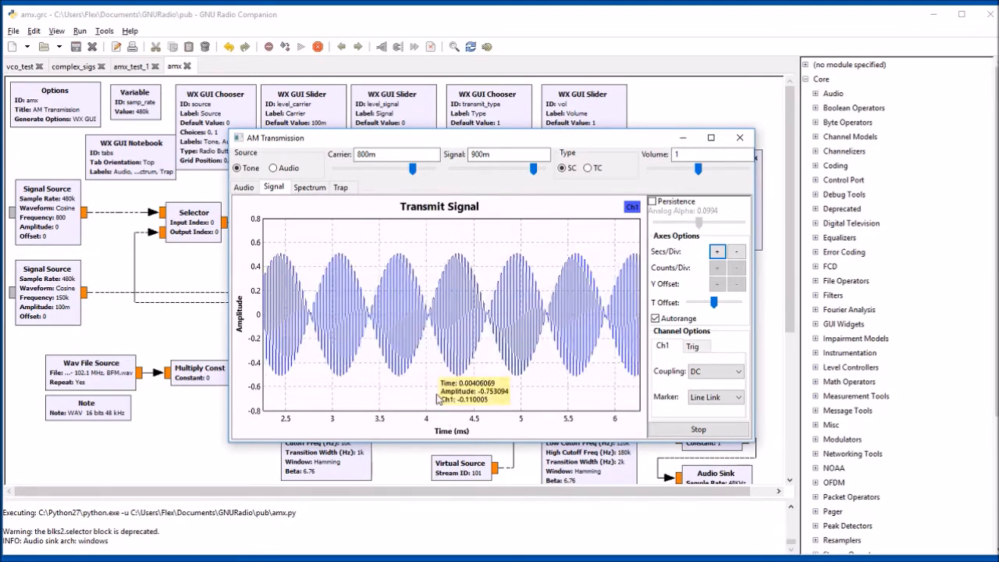
click(588, 168)
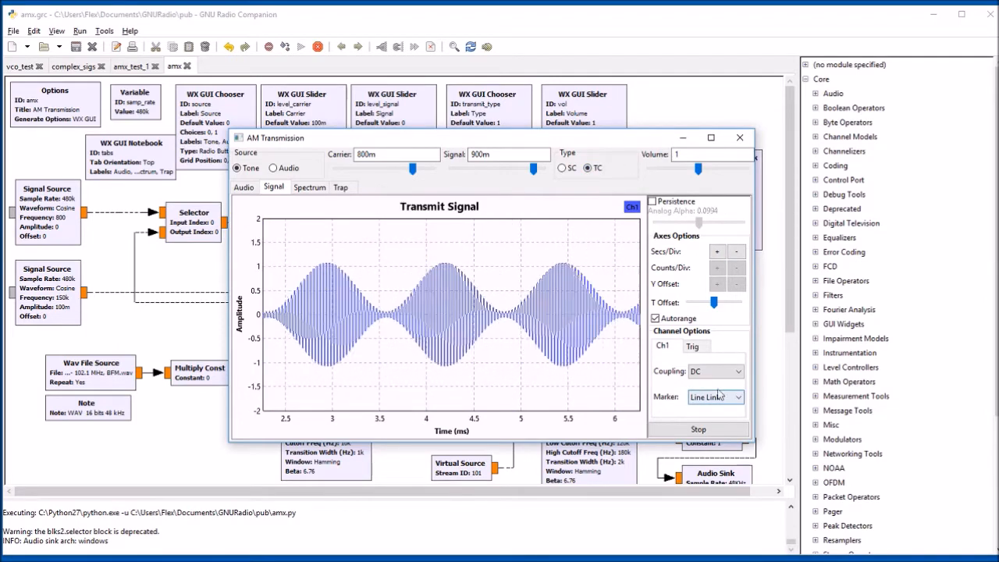
- Show the trapezoid pattern and raise the signal level to 1
click(340, 187)
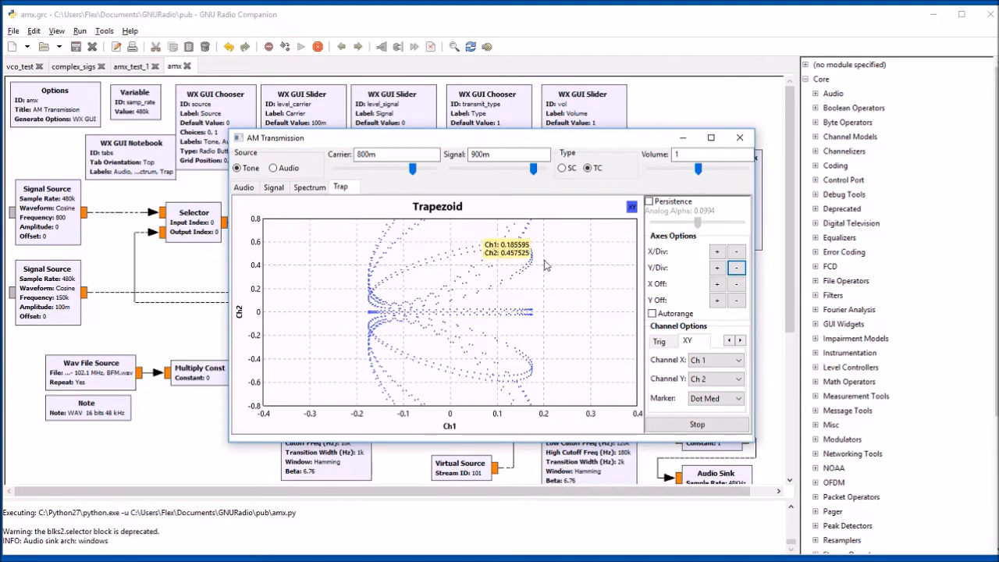
mouse_move(558, 325)
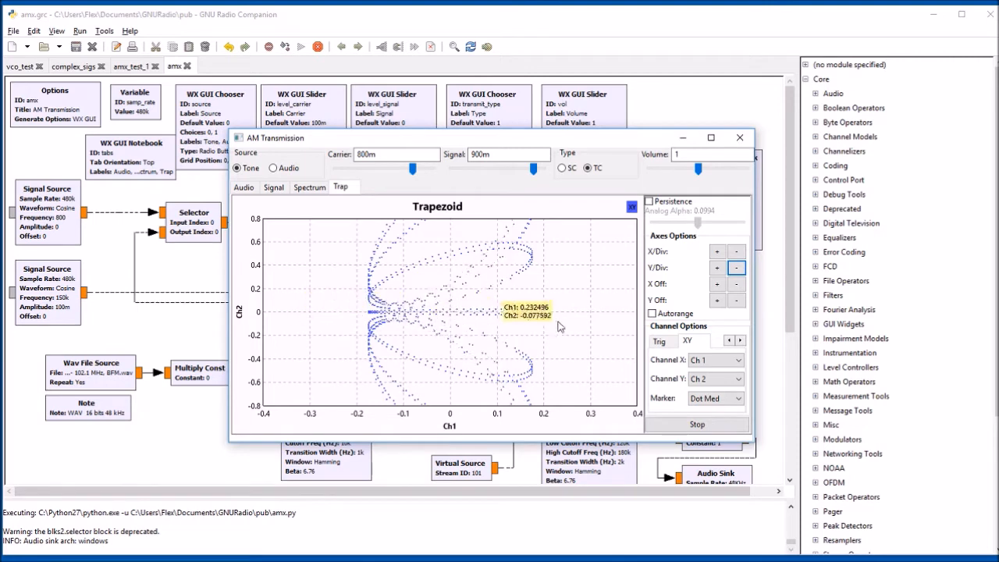
mouse_move(534, 169)
mouse_down()
mouse_move(524, 168)
mouse_move(542, 168)
mouse_up()
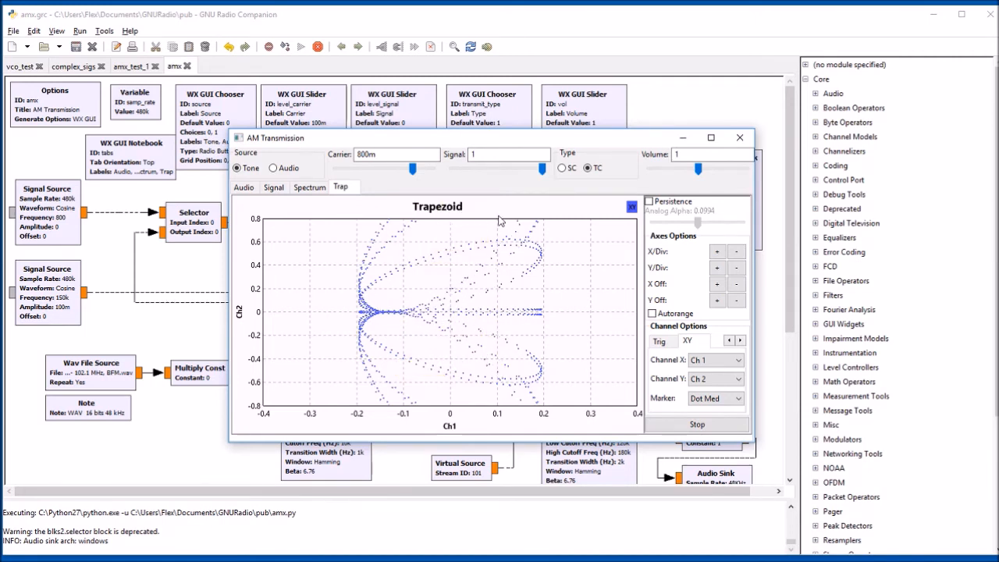
- Modulate with the WAV audio, vary the signal on the spectrum, then show the transmitted waveform
click(274, 168)
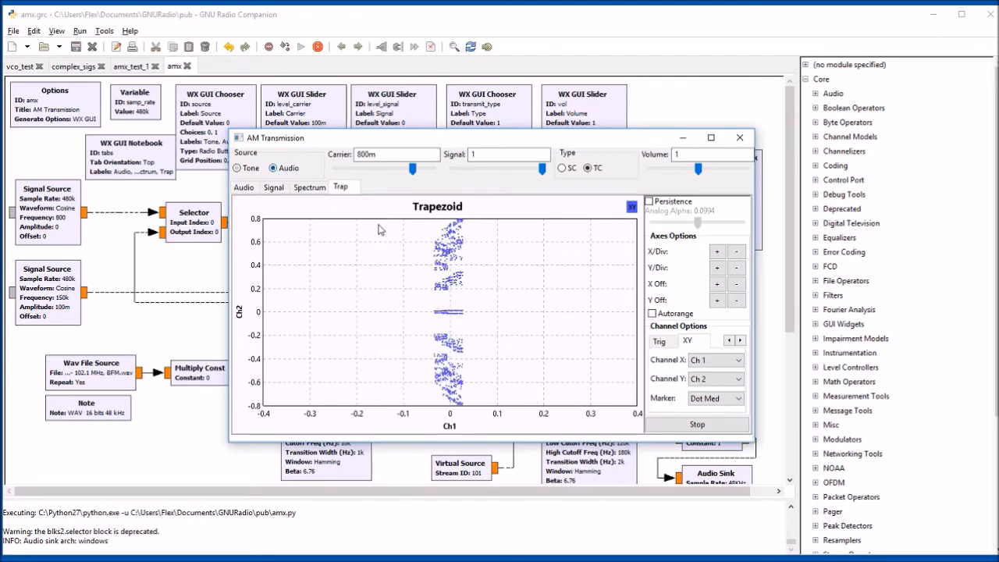
click(308, 187)
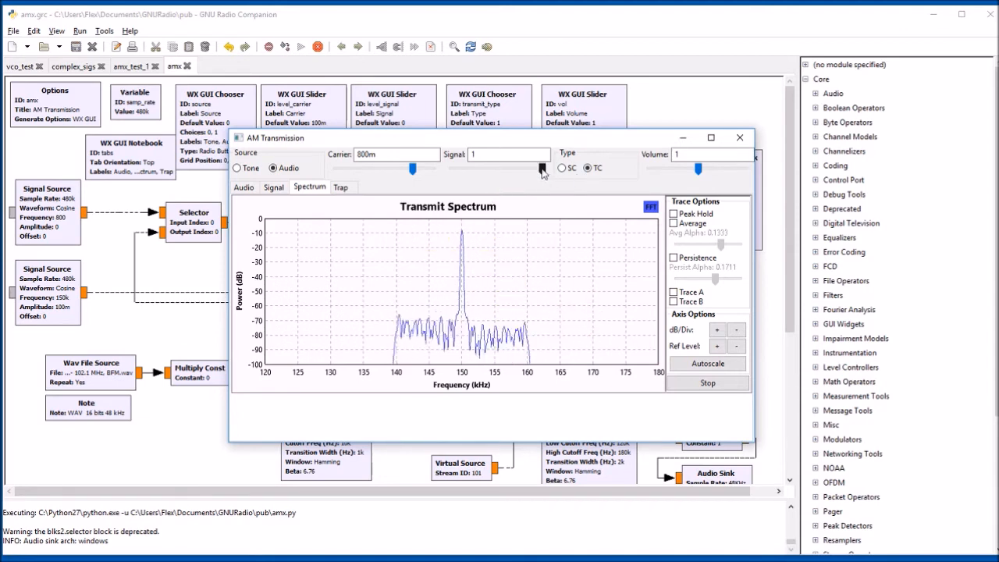
mouse_move(543, 169)
mouse_down()
mouse_move(458, 169)
mouse_move(543, 169)
mouse_up()
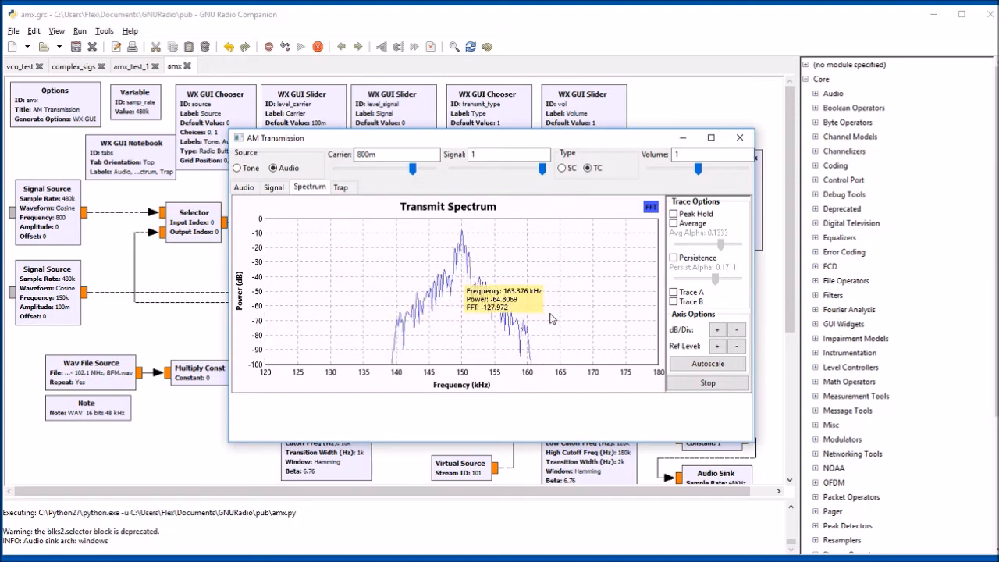
click(274, 187)
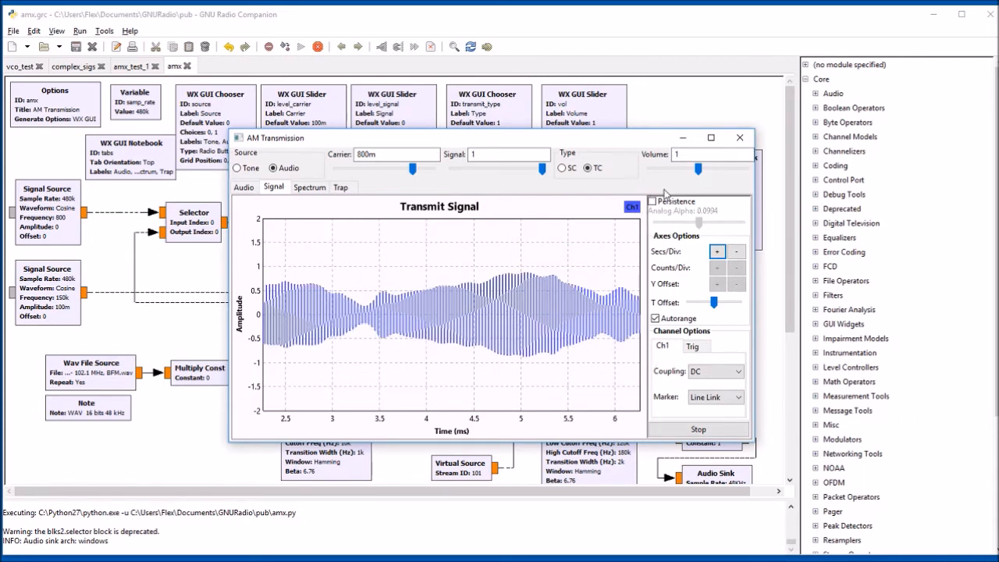
- Lower the Volume to 700m and view the audio-modulated transmit spectrum near 150 kHz
drag(698, 168, 683, 168)
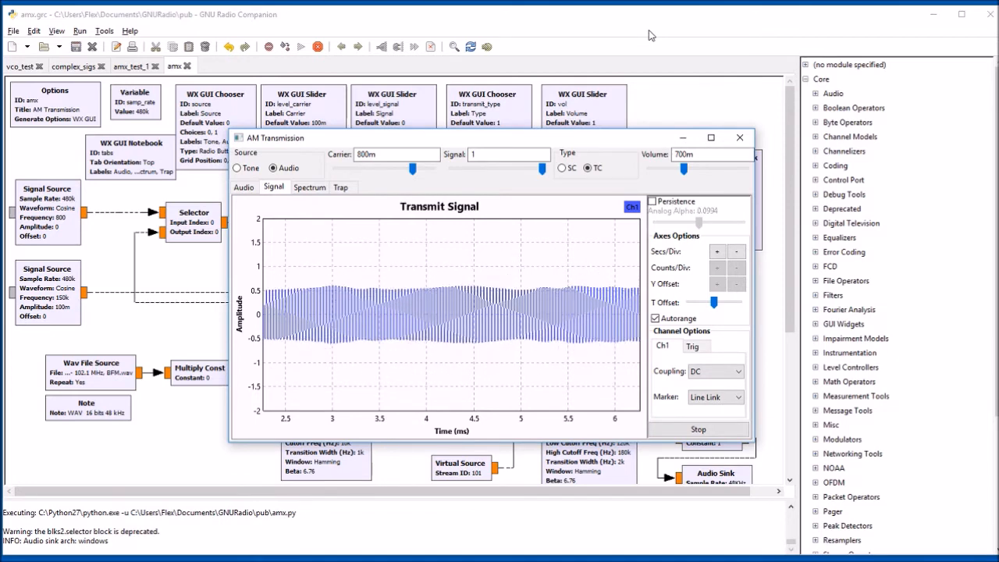
key(alt+F4)
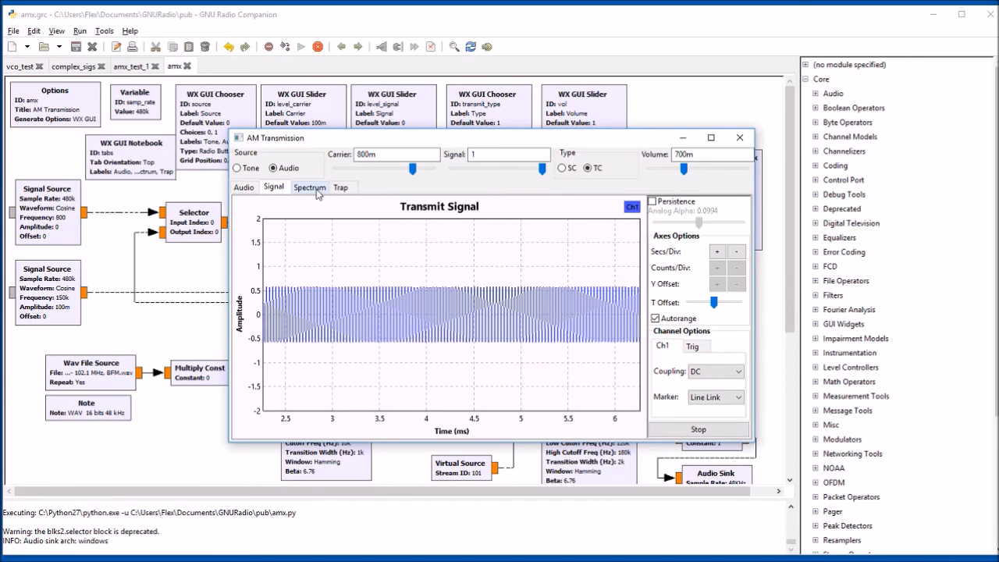
click(309, 189)
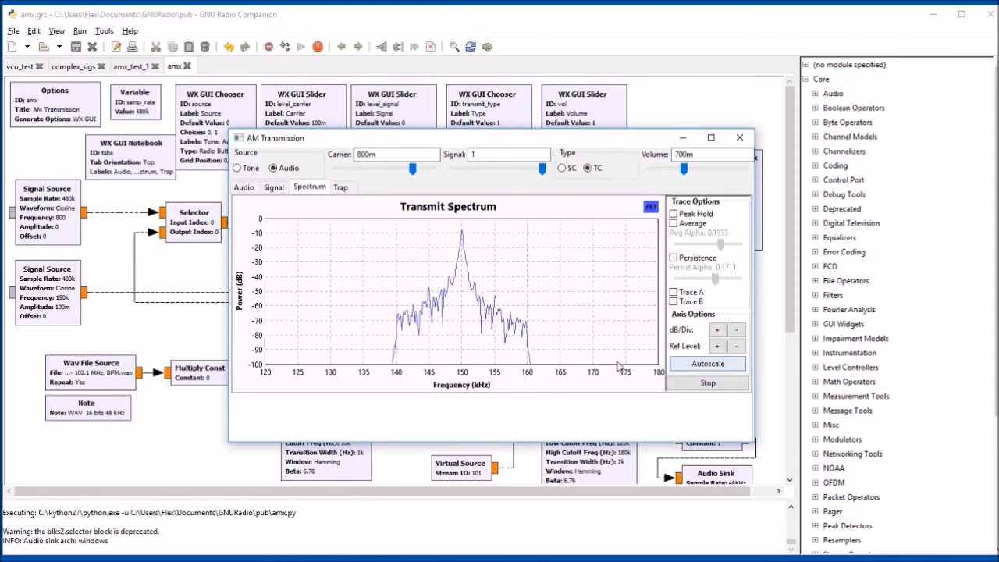